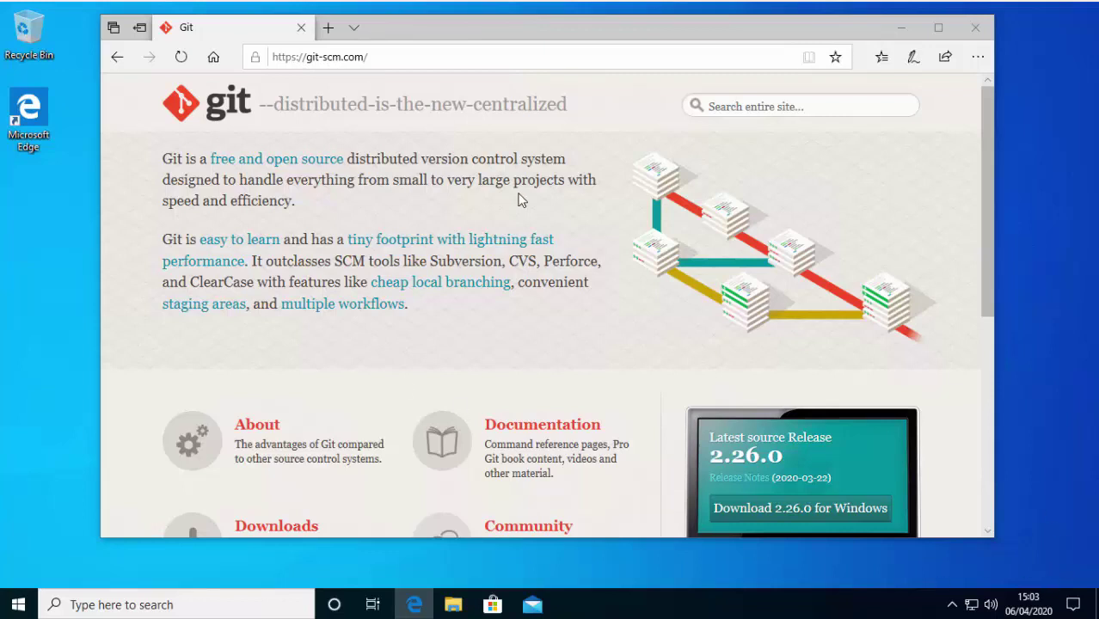
# Download Git 2.26.0 for Windows from git-scm.com and run the 64-bit installer.
pyautogui.click(988, 298)
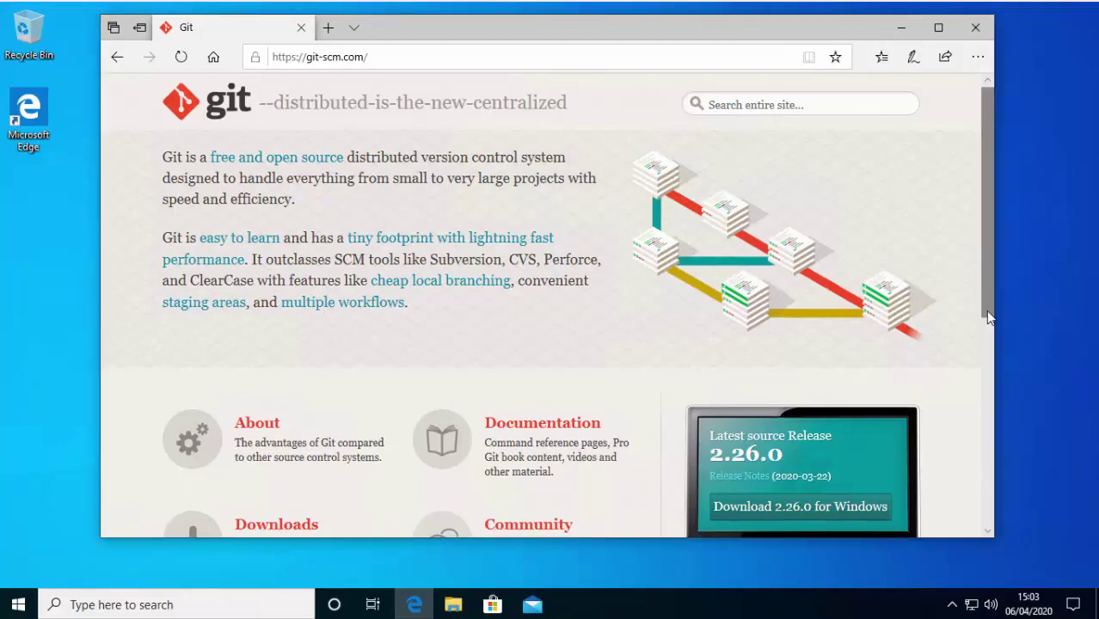
pyautogui.moveTo(989, 324); pyautogui.dragTo(985, 443)
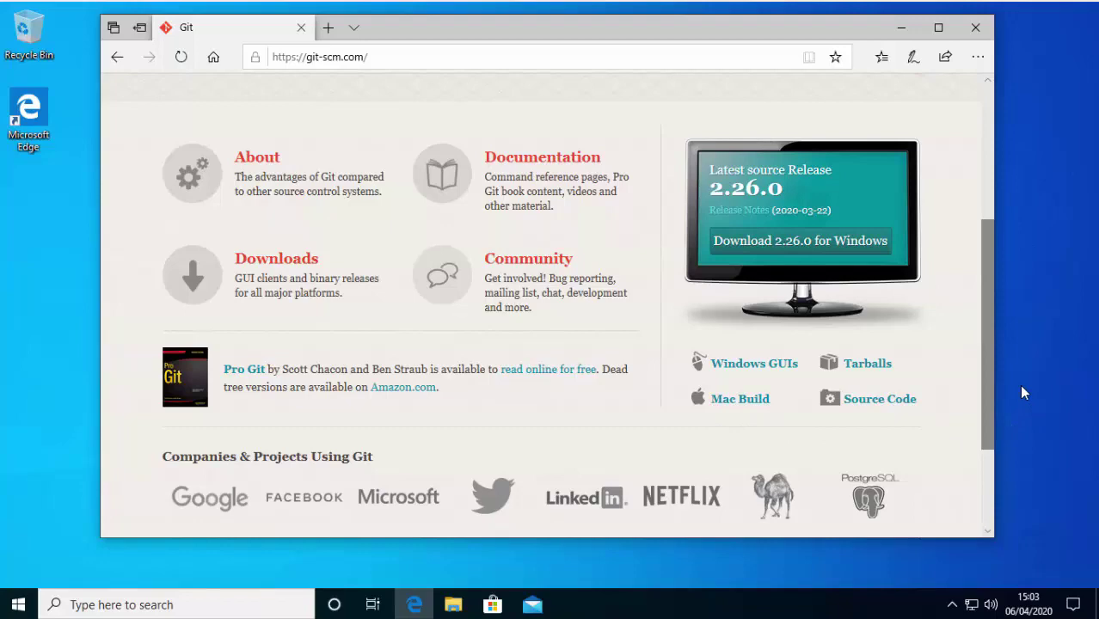
pyautogui.moveTo(987, 390); pyautogui.dragTo(993, 306)
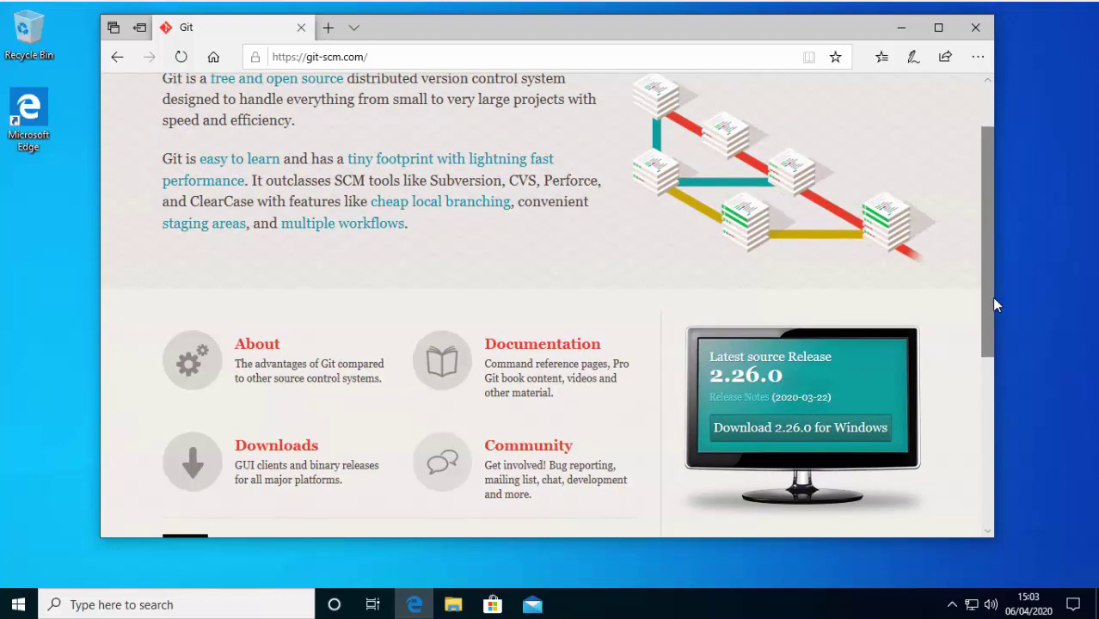
pyautogui.click(800, 434)
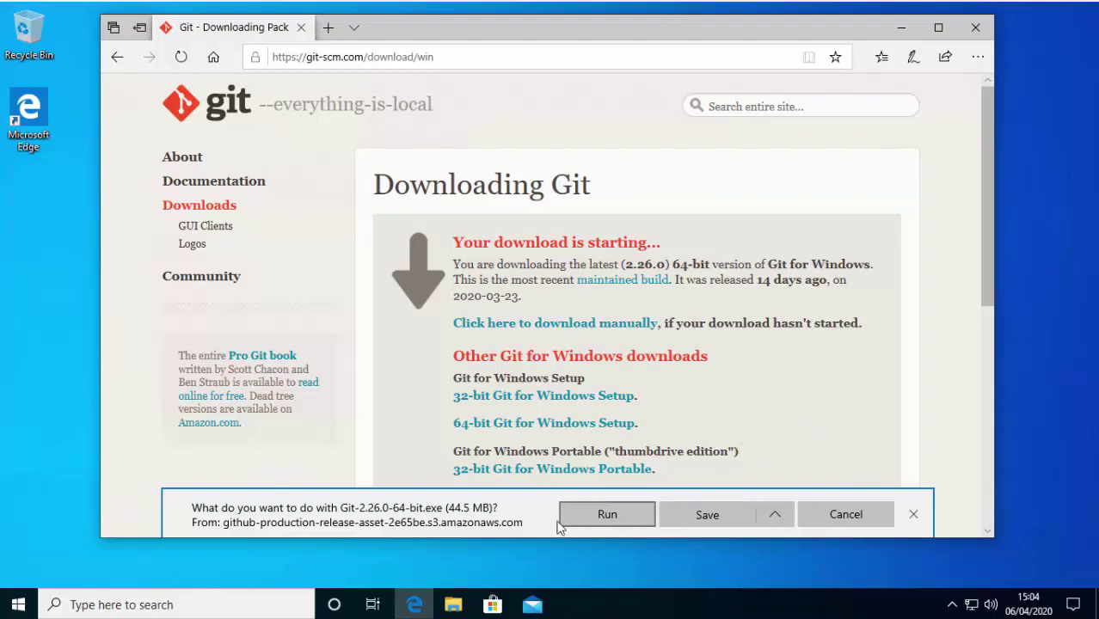
pyautogui.click(593, 516)
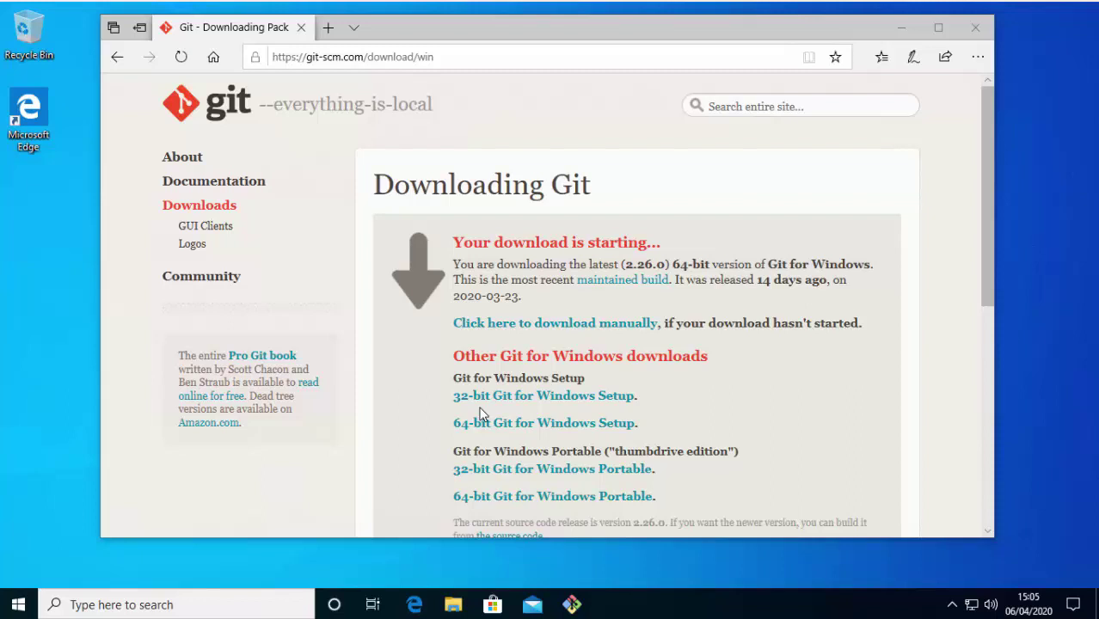
# Minimize the browser and proceed through Git setup with the C:\Program Files\Git destination, default components and Git Start Menu folder.
pyautogui.click(902, 27)
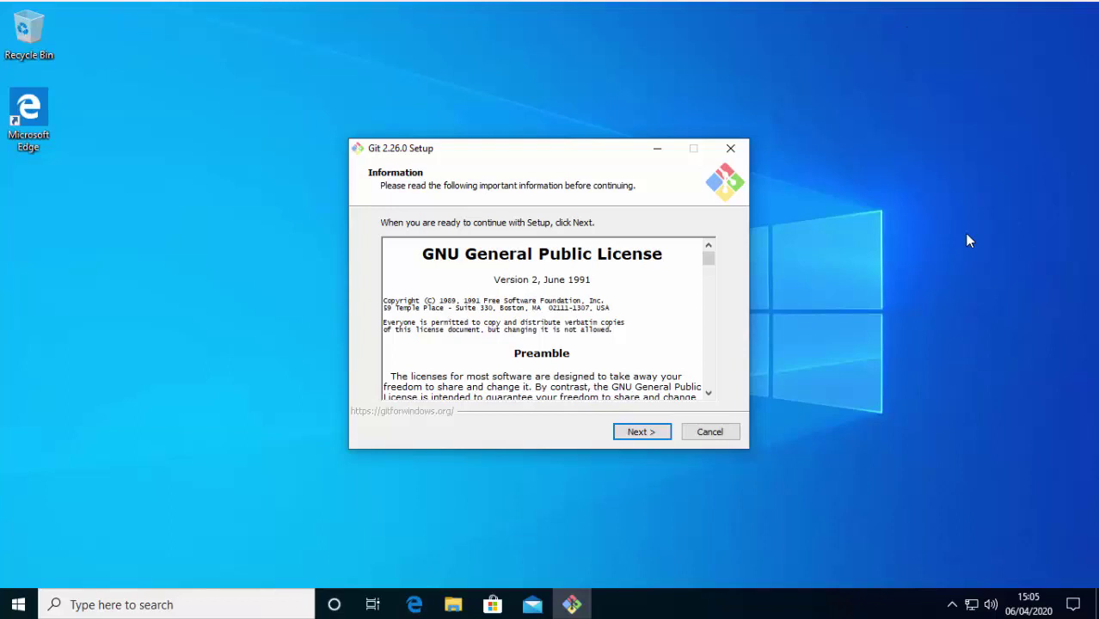
pyautogui.click(653, 437)
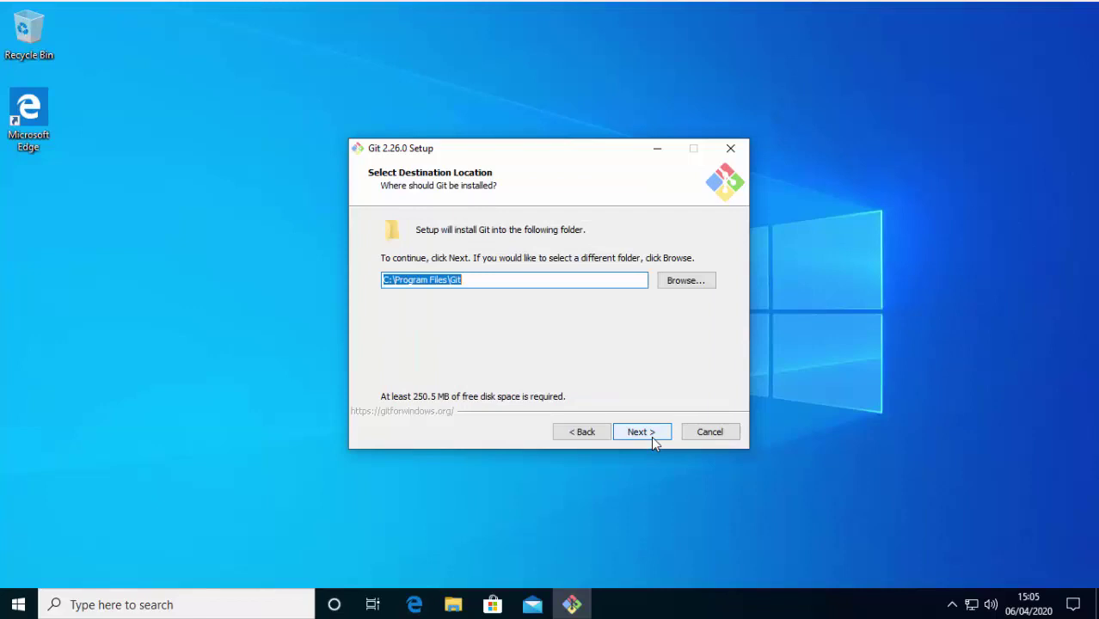
pyautogui.click(643, 437)
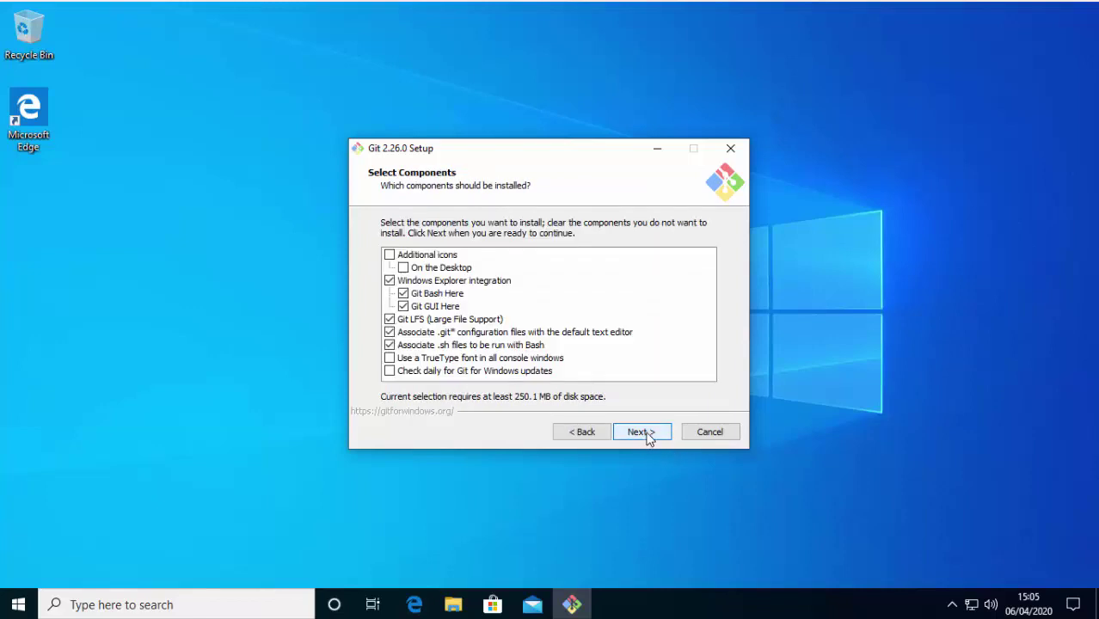
pyautogui.click(648, 437)
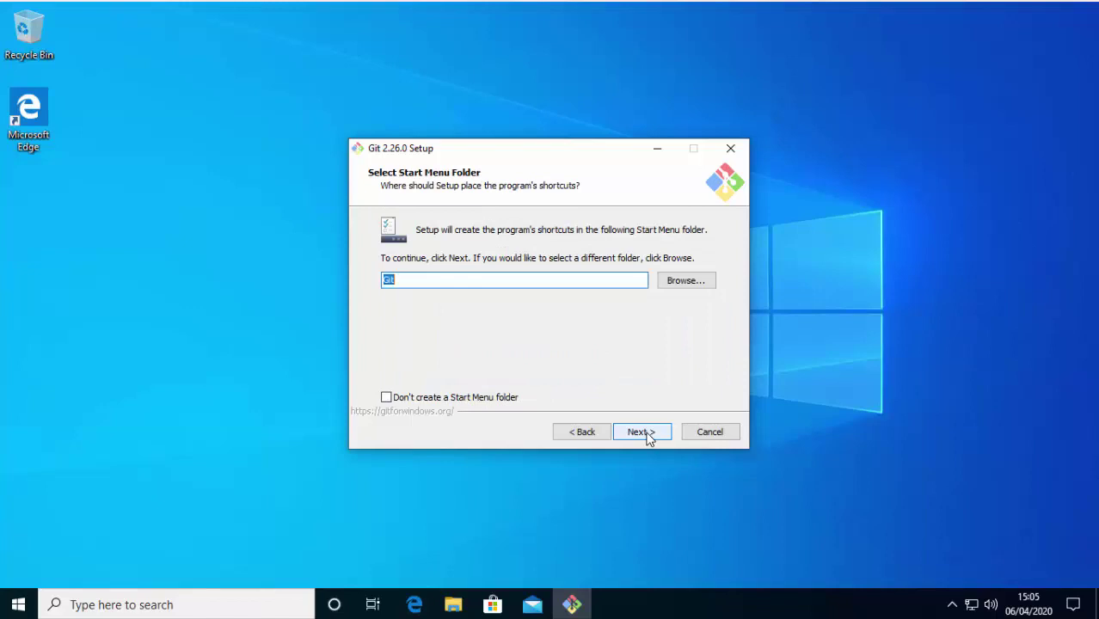
pyautogui.click(649, 438)
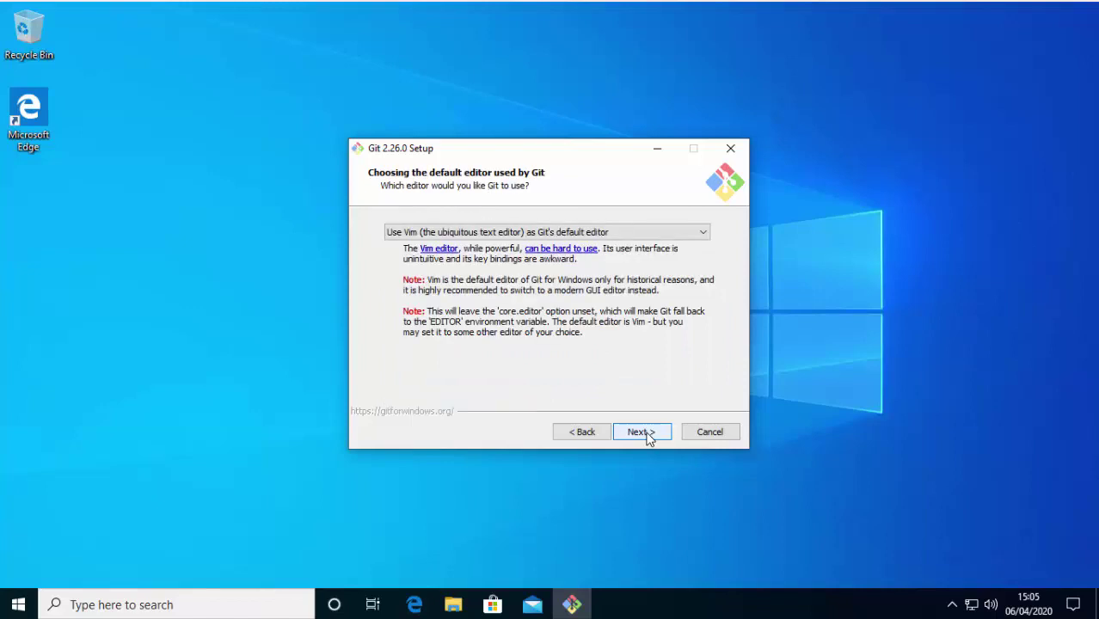
# Keep Vim, Git from the command line and 3rd-party software, the OpenSSL library, and Windows-style checkout with Unix-style commit line endings.
pyautogui.click(649, 439)
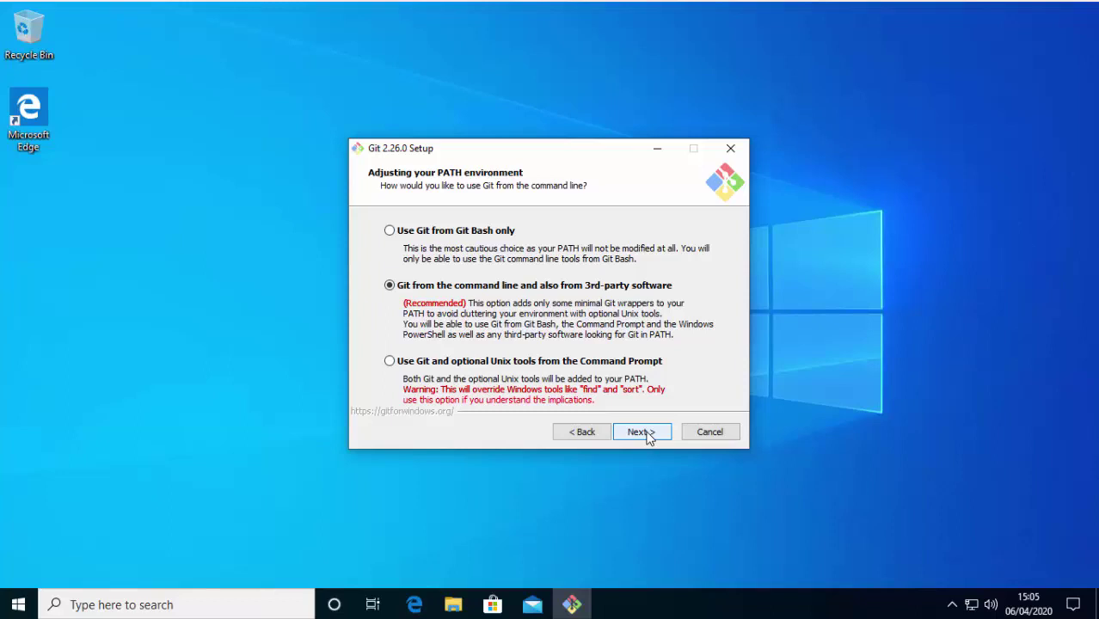
pyautogui.click(650, 437)
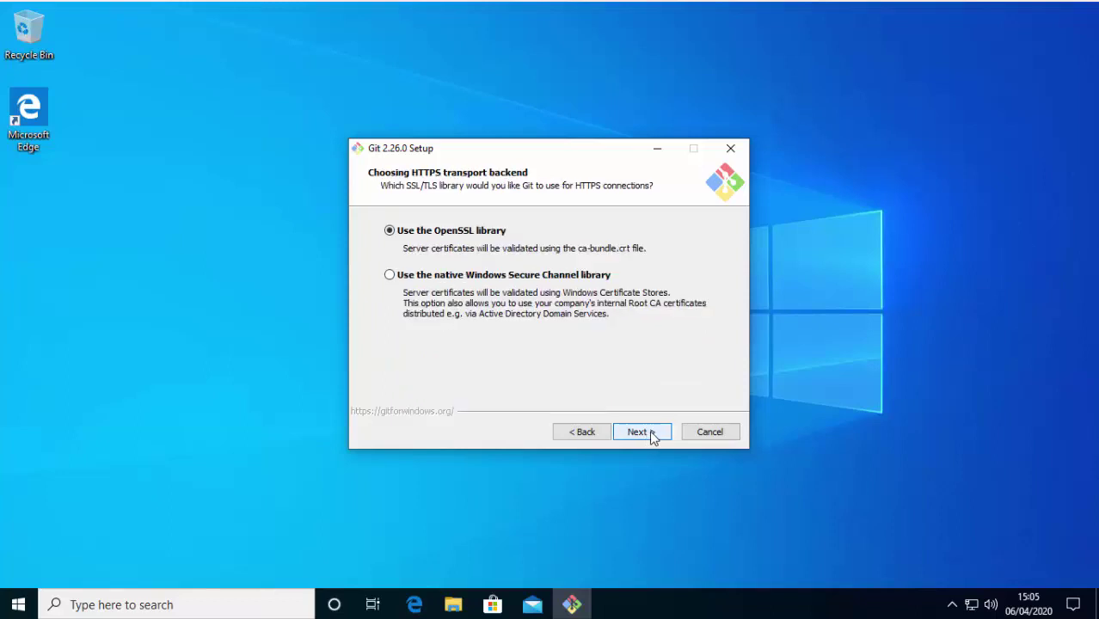
pyautogui.click(652, 437)
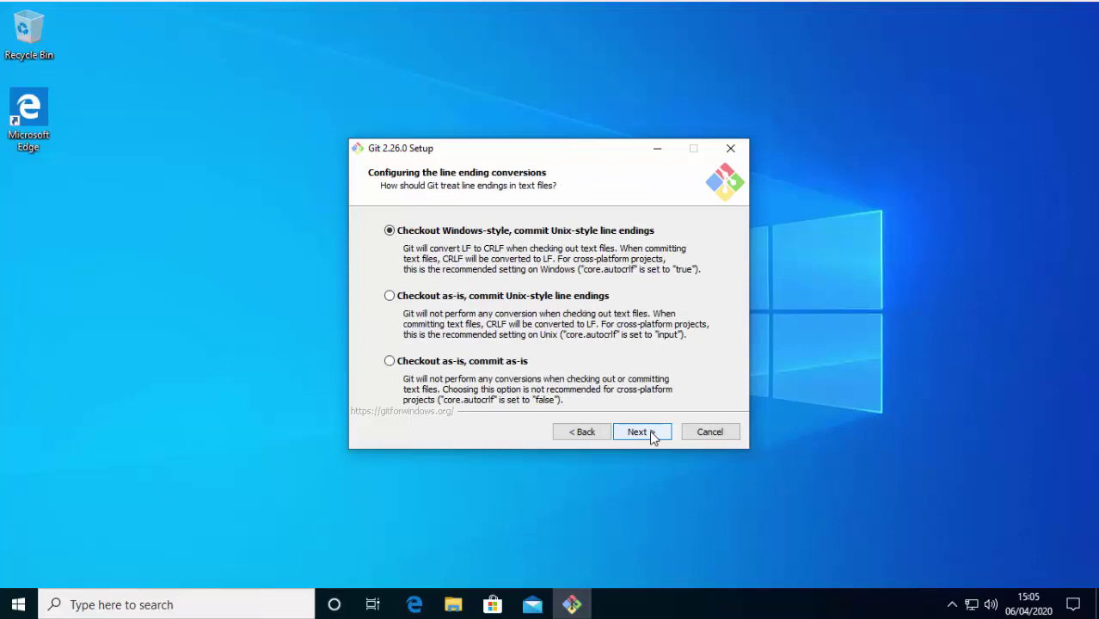
pyautogui.click(655, 437)
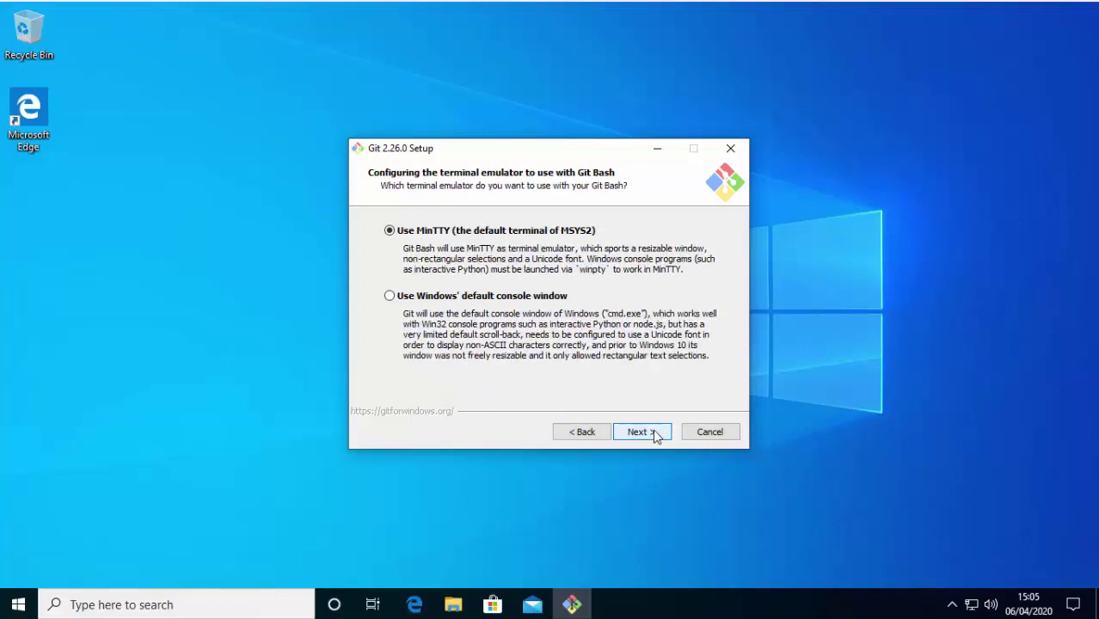
# Keep MinTTY with file system caching and Git Credential Manager enabled, install Git, and finish setup with the release notes opening.
pyautogui.click(655, 436)
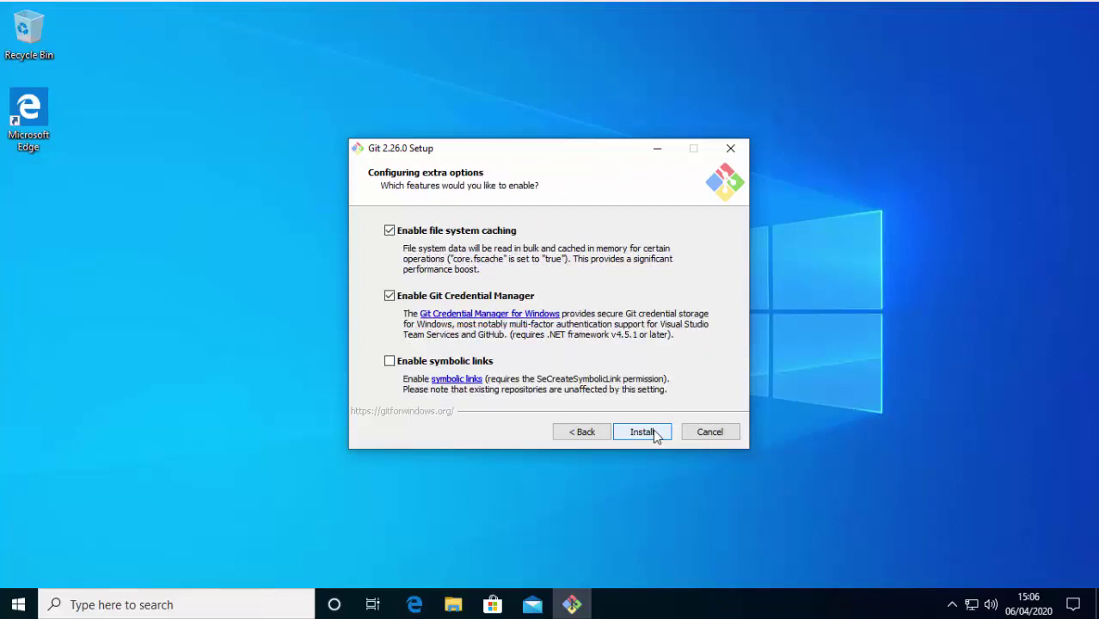
pyautogui.click(655, 432)
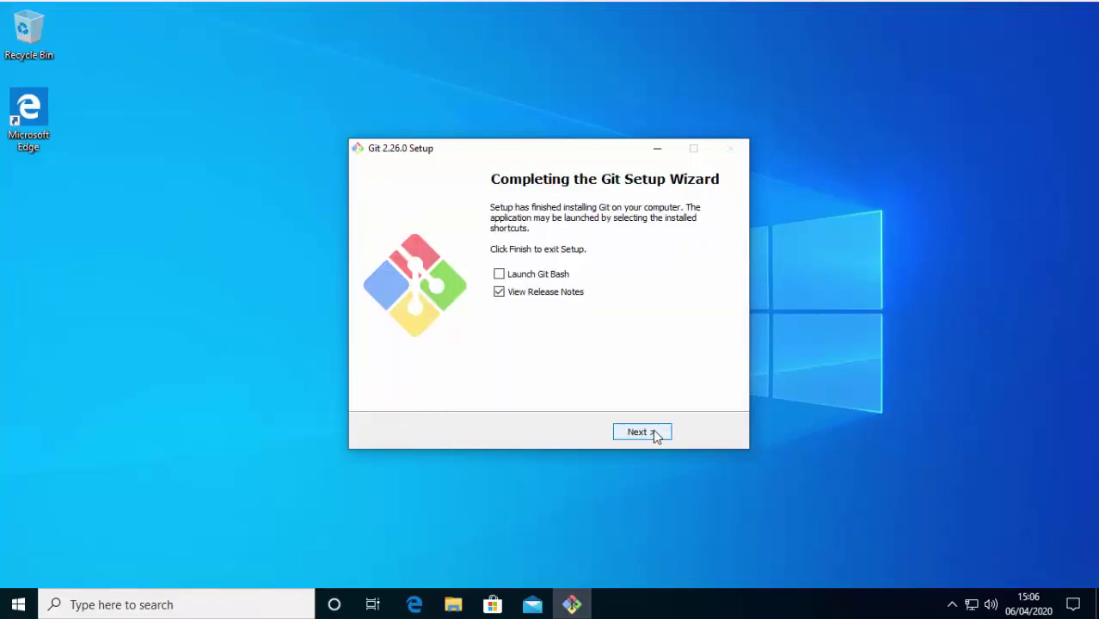
pyautogui.click(653, 432)
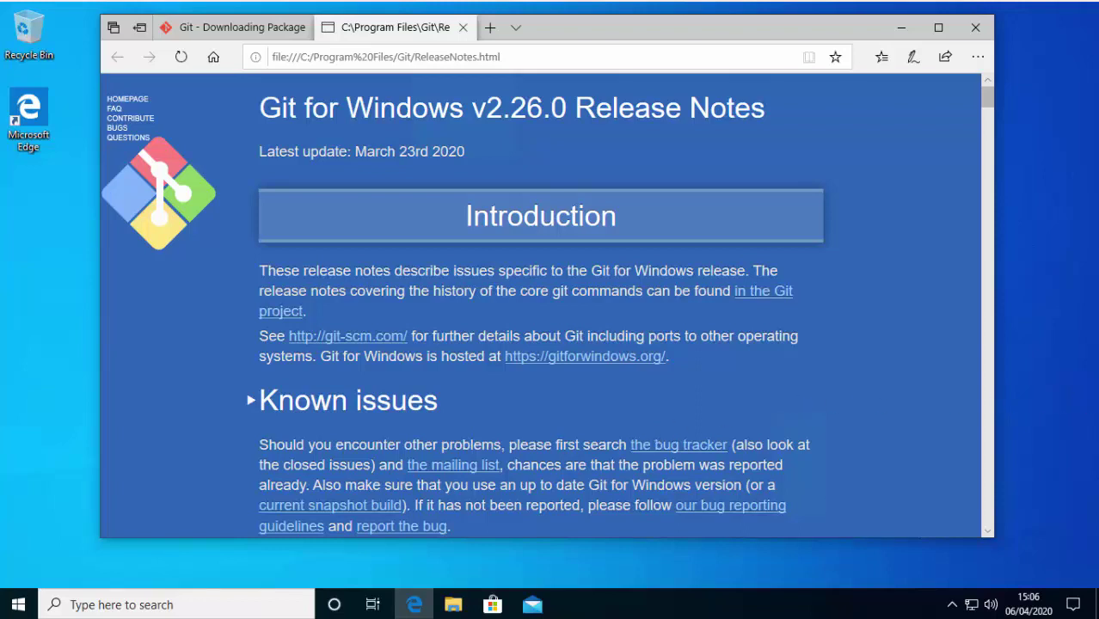
# Search the web for "Visual Studio Code" and open the official code.visualstudio.com site.
pyautogui.click(569, 54)
pyautogui.write('V')
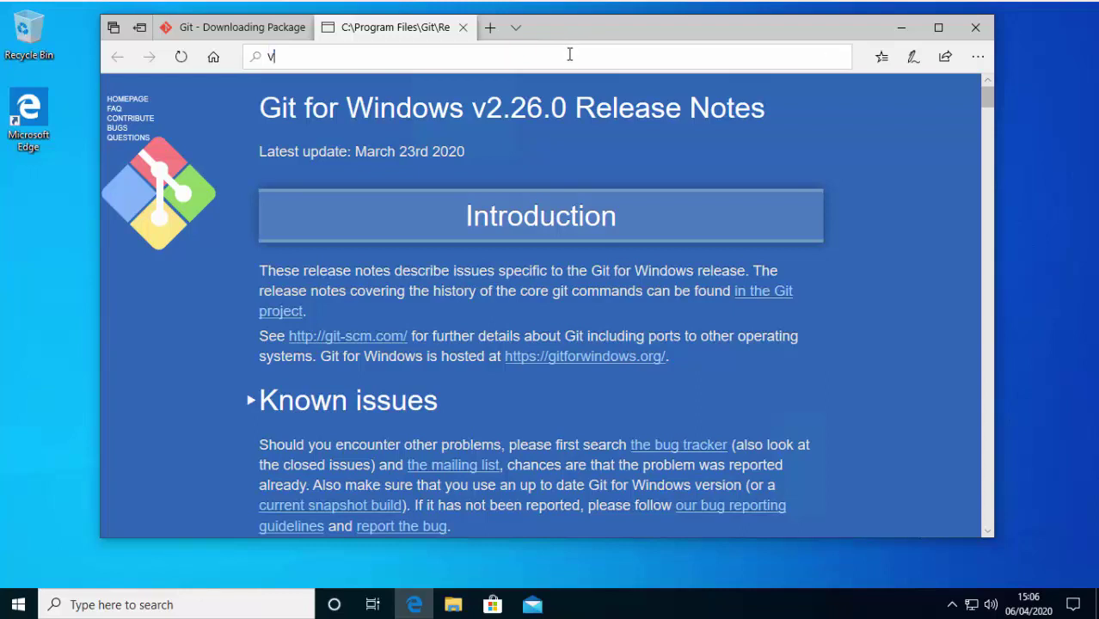
pyautogui.write('isual Studio Code')
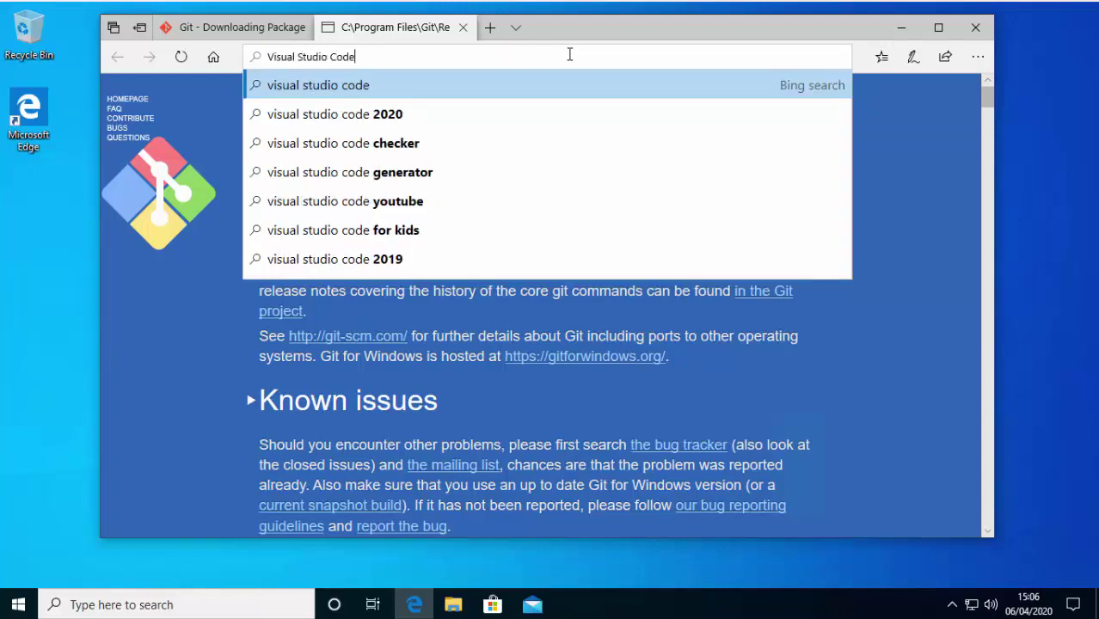
pyautogui.press('Return')
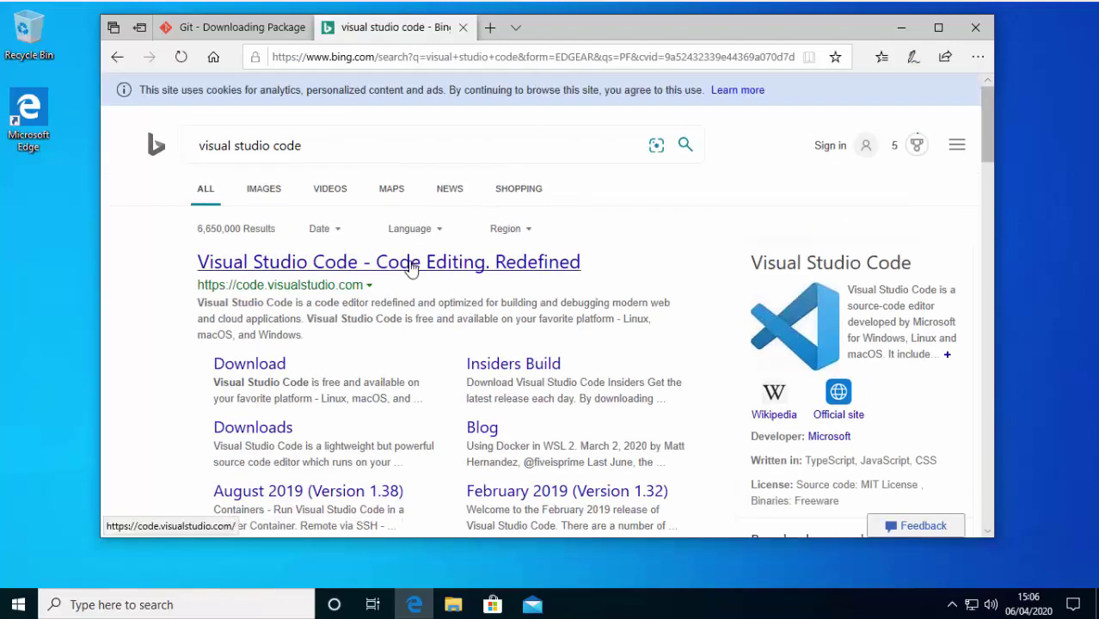
pyautogui.click(412, 268)
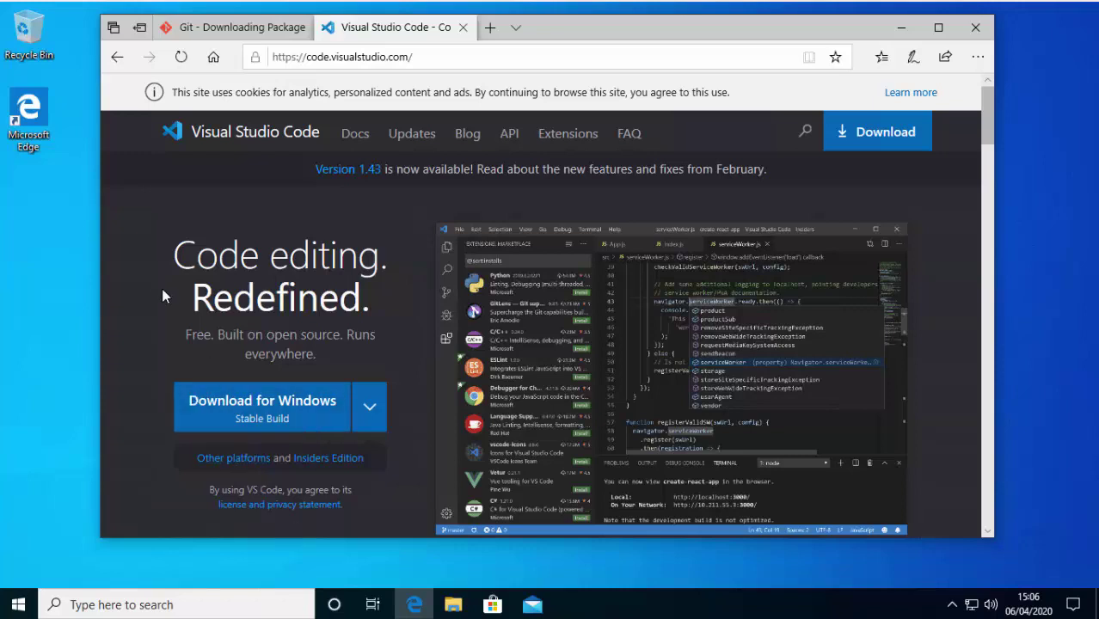
# Download the stable Visual Studio Code build for Windows and run its installer.
pyautogui.click(265, 409)
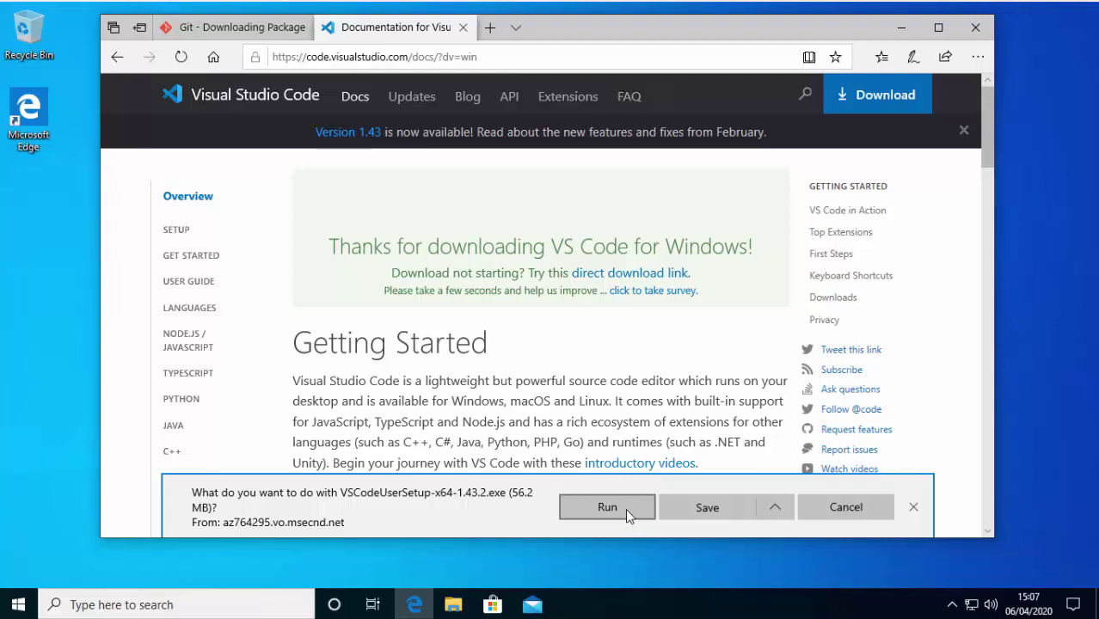
pyautogui.click(624, 507)
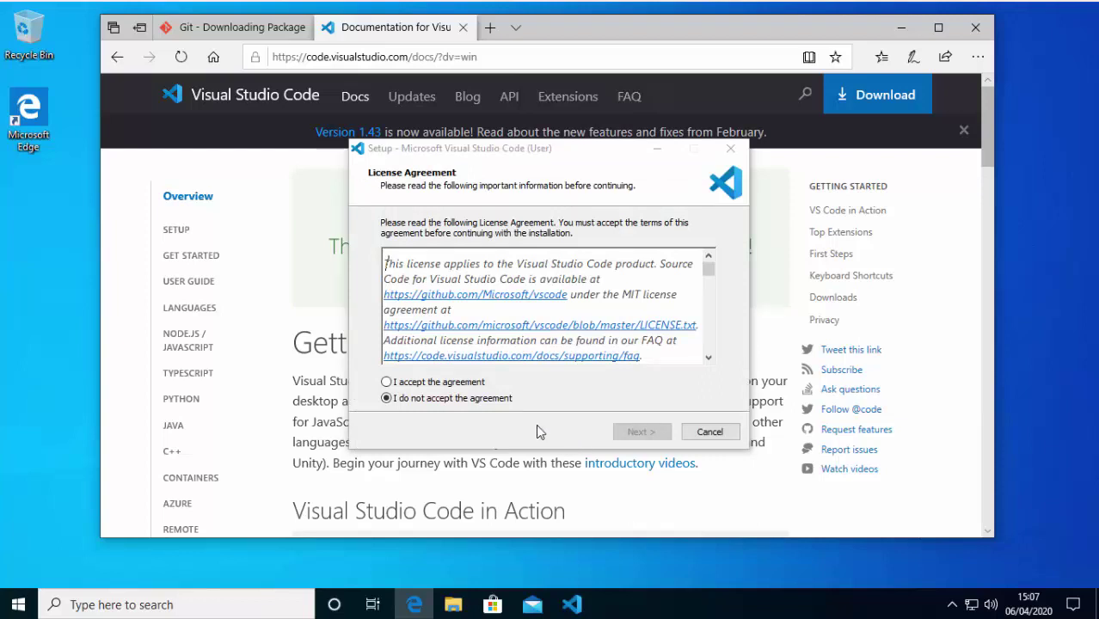
# Accept the Visual Studio Code license agreement and keep the default destination and Start Menu folders.
pyautogui.click(393, 385)
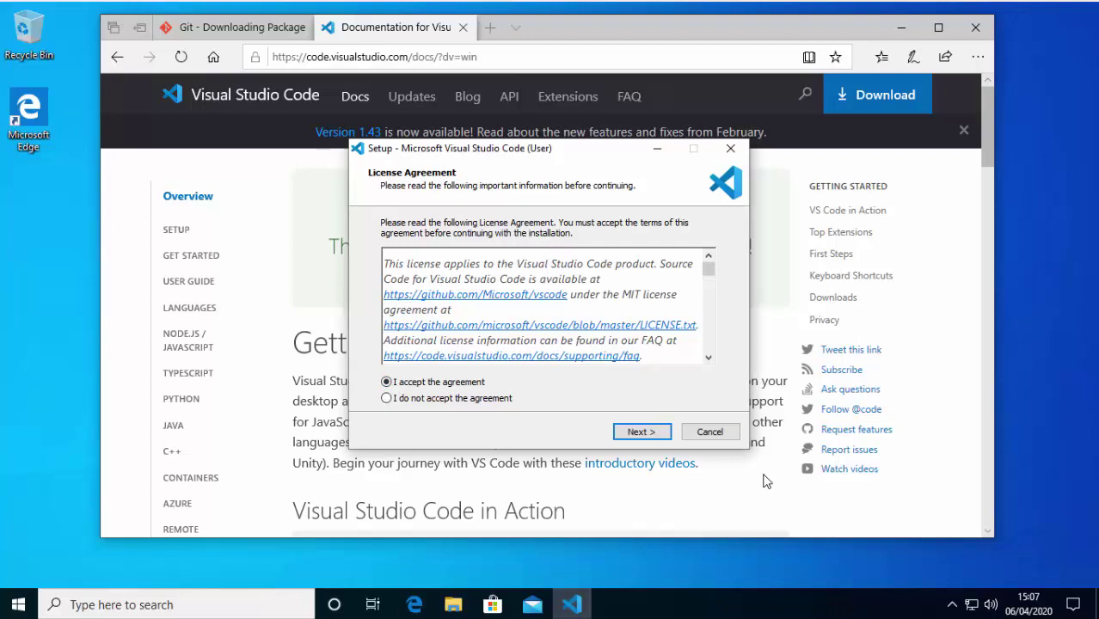
pyautogui.click(647, 432)
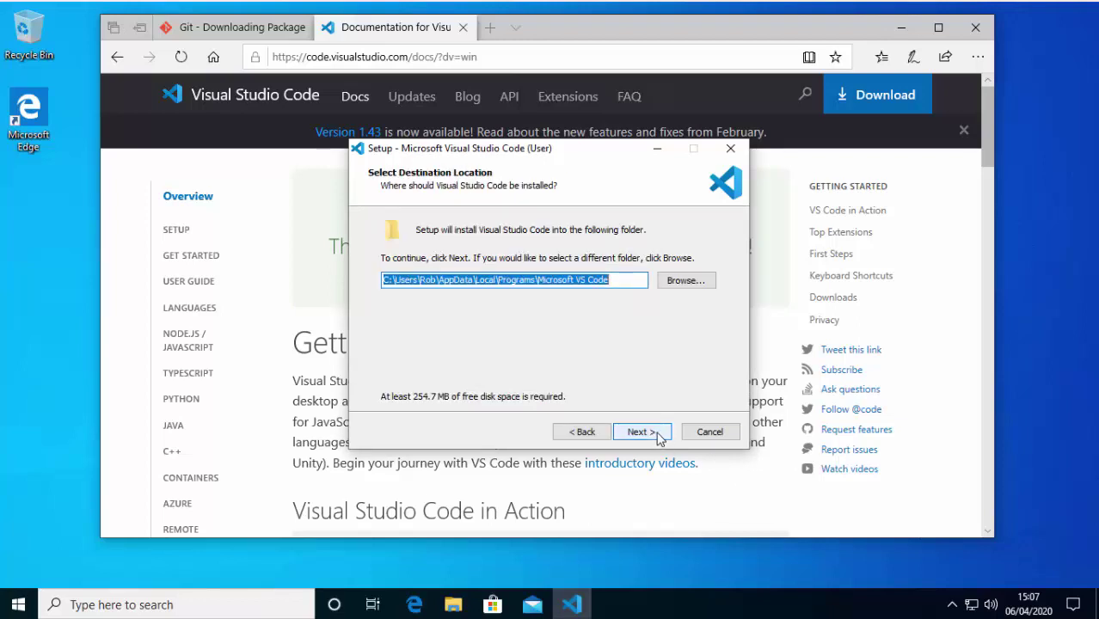
pyautogui.click(657, 436)
pyautogui.click(659, 436)
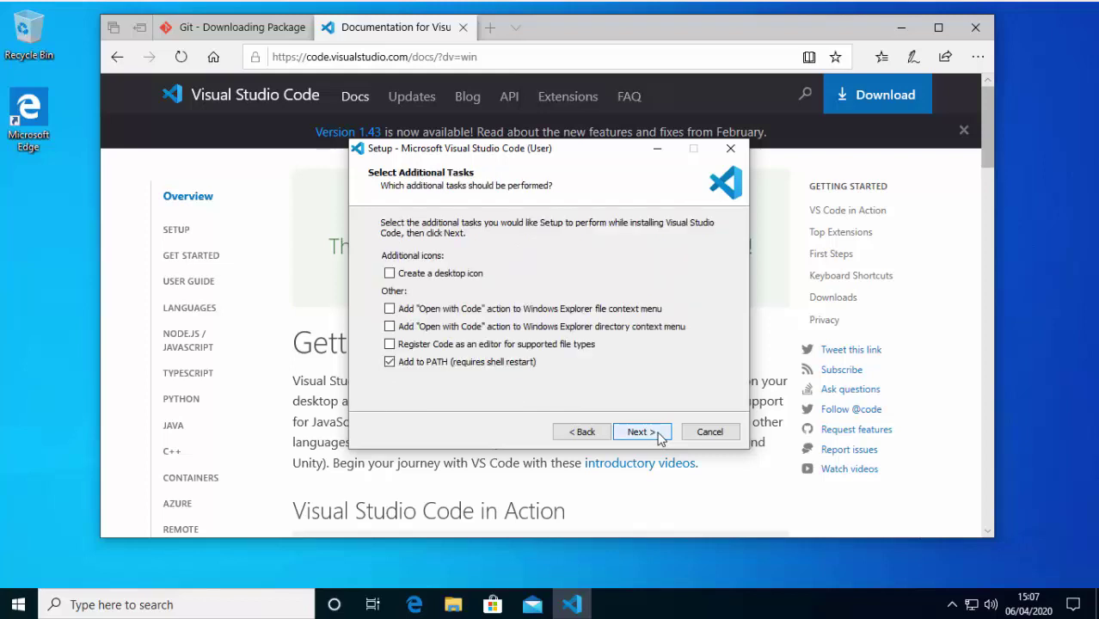
# Install Visual Studio Code with only the Add to PATH task selected, and finish setup by launching the editor.
pyautogui.click(658, 436)
pyautogui.click(660, 436)
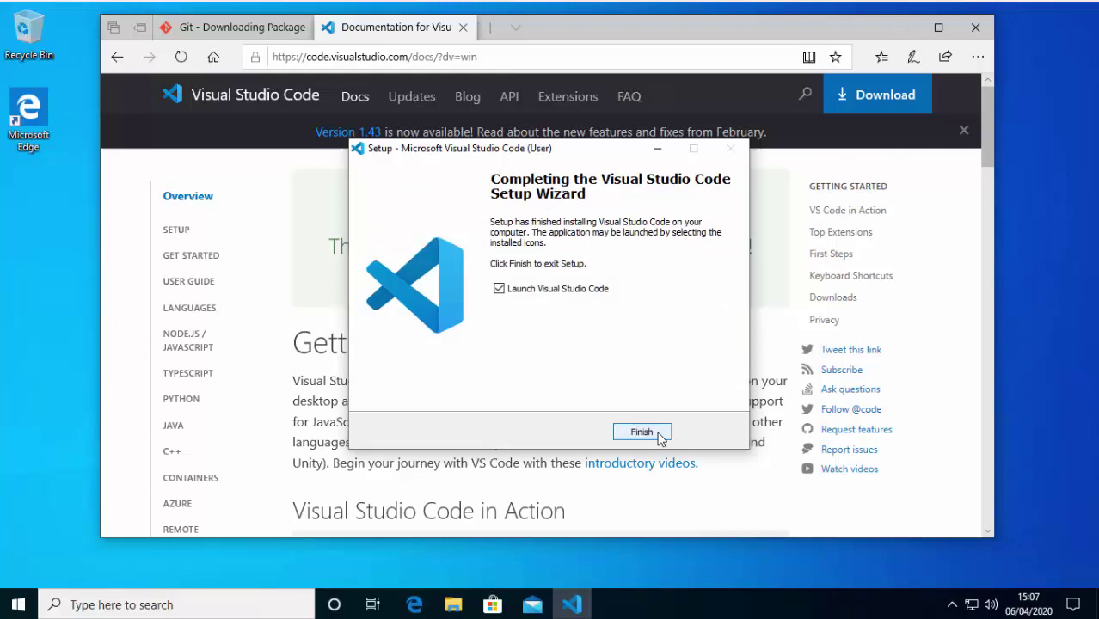
pyautogui.click(643, 432)
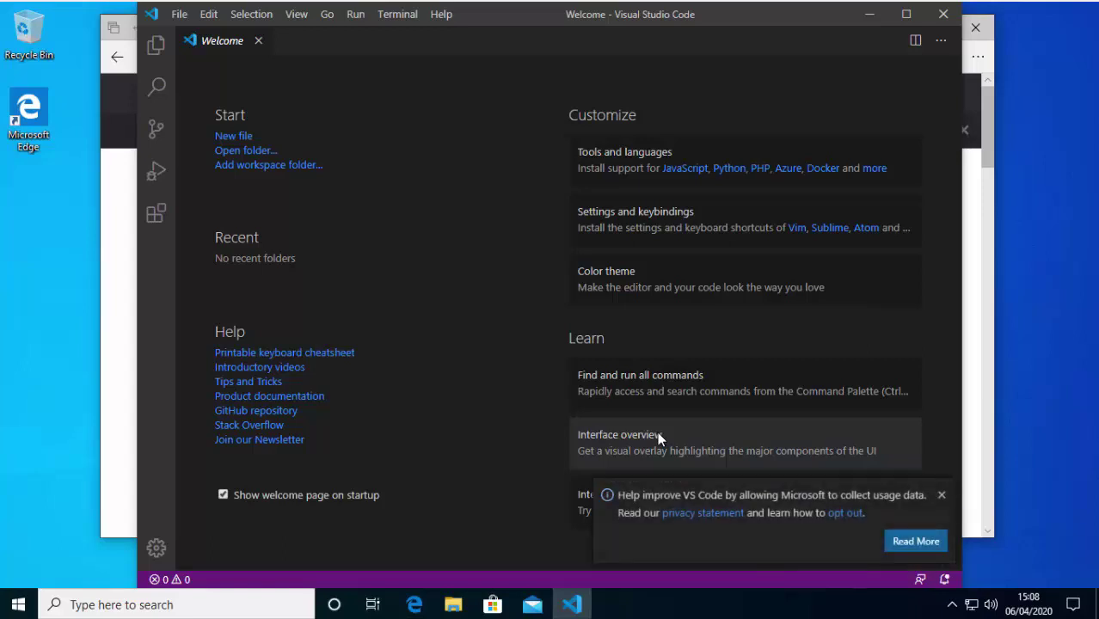
# View the web information about Microsoft's usage data collection and return to the Visual Studio Code window.
pyautogui.click(932, 545)
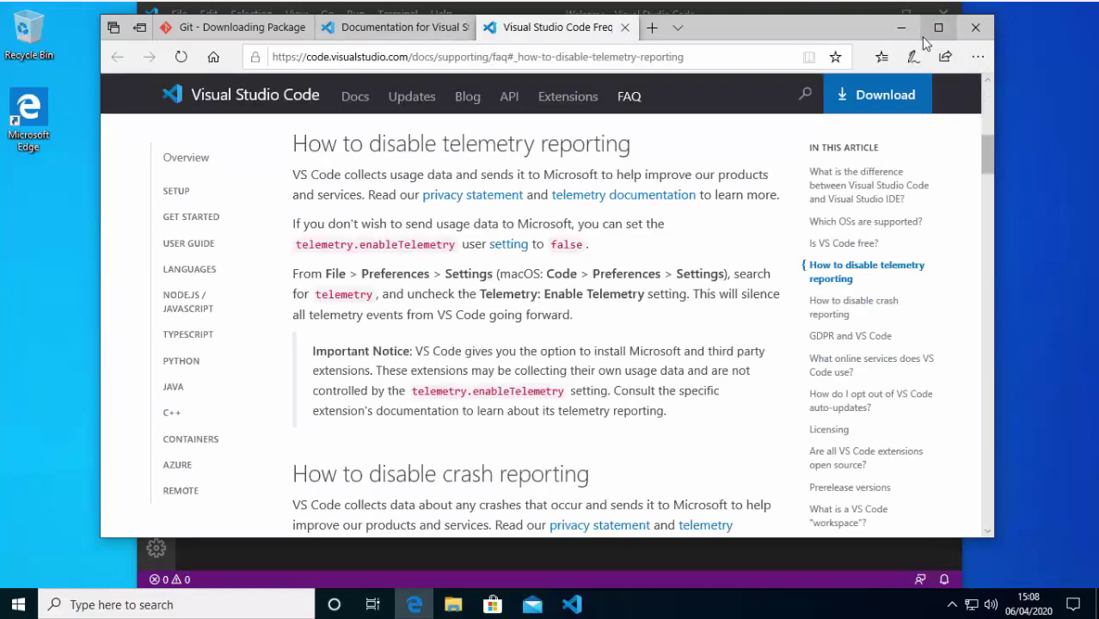
pyautogui.click(824, 15)
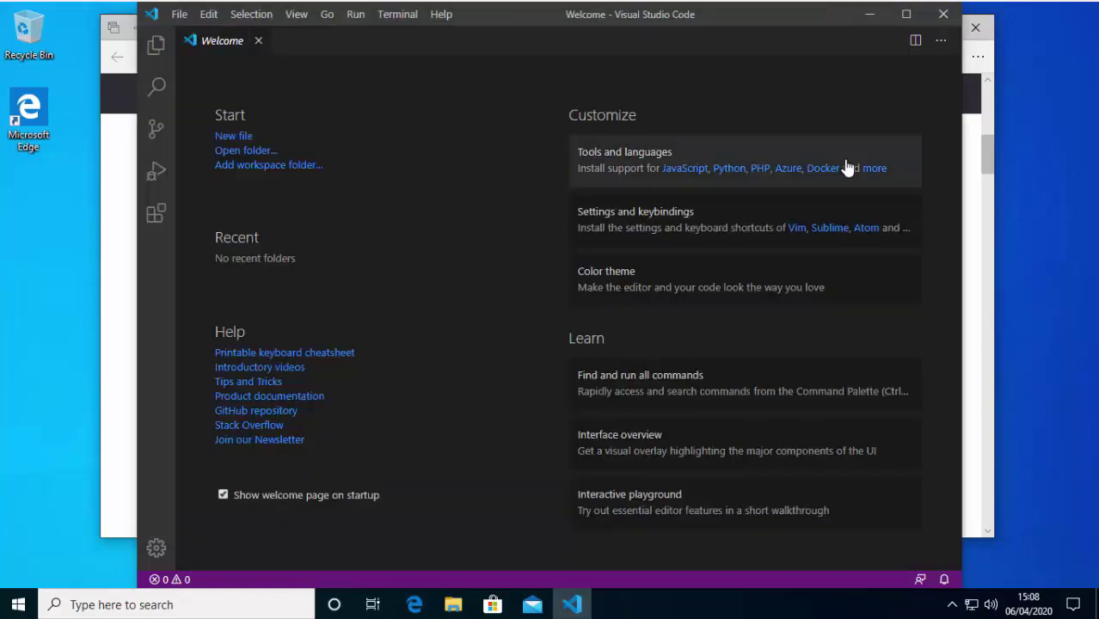